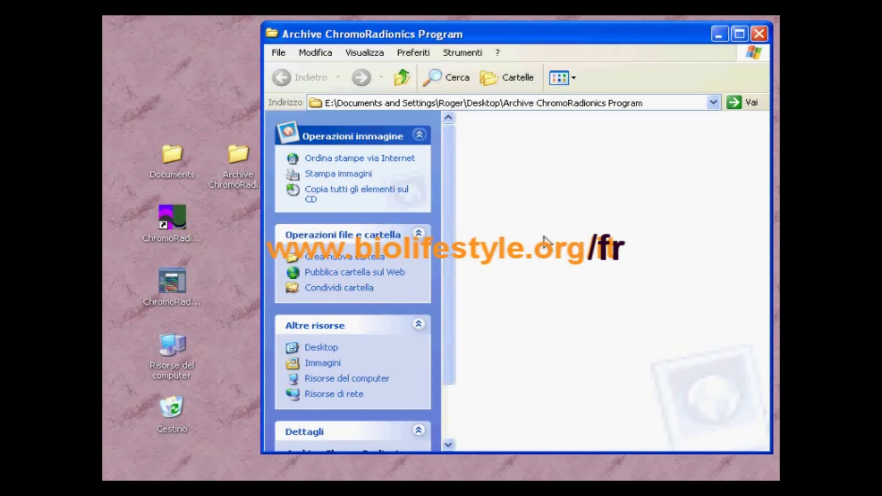
Step: Create a folder named with the first patient's full name in the archive, then open Documents
right_click(515, 191)
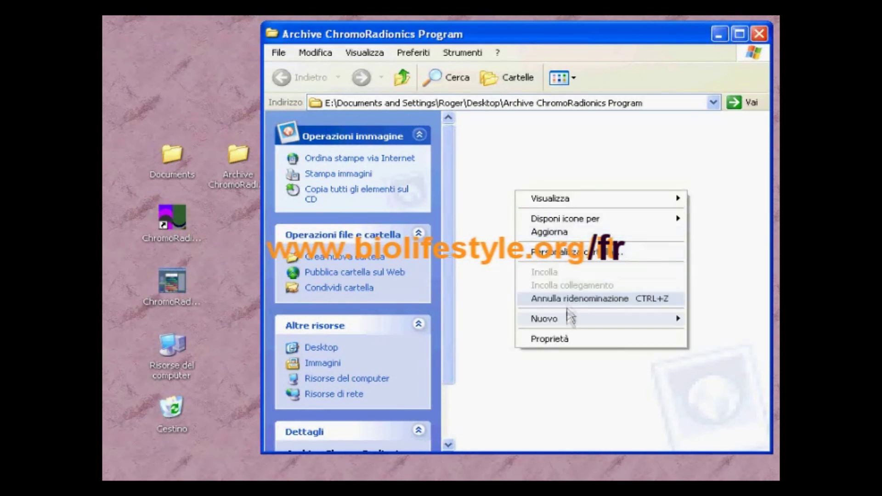
mouse_move(570, 317)
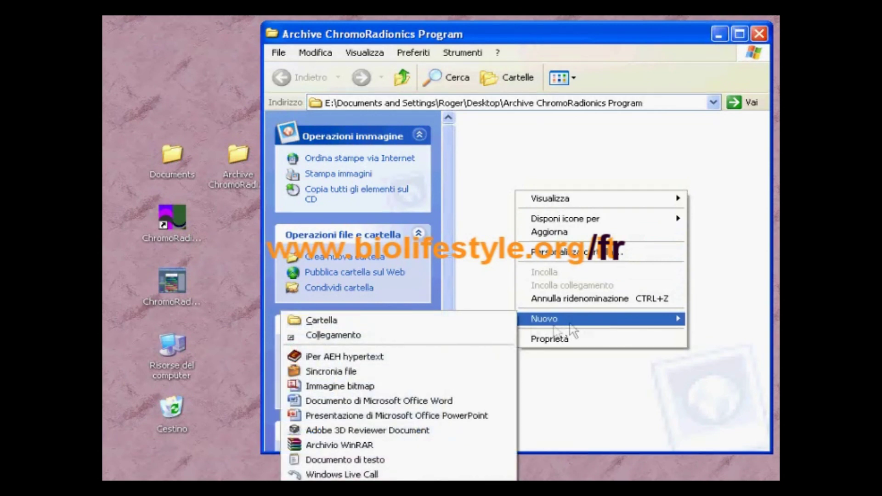
left_click(417, 323)
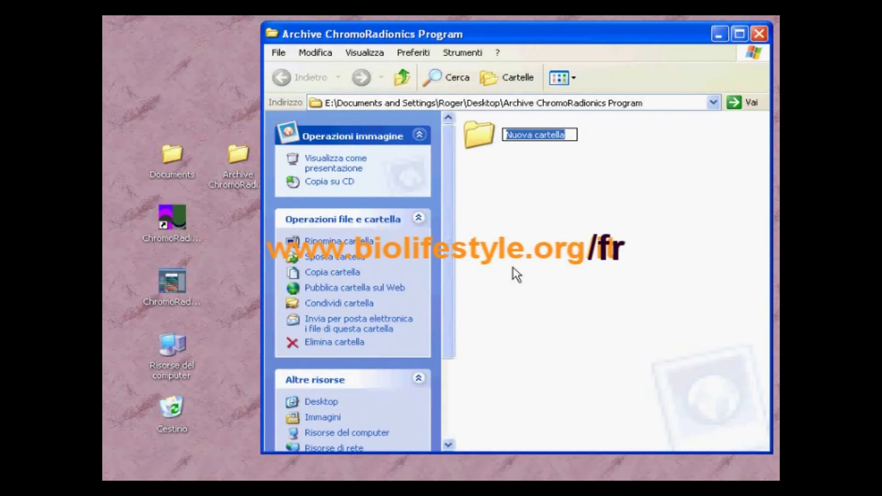
type("John Smi")
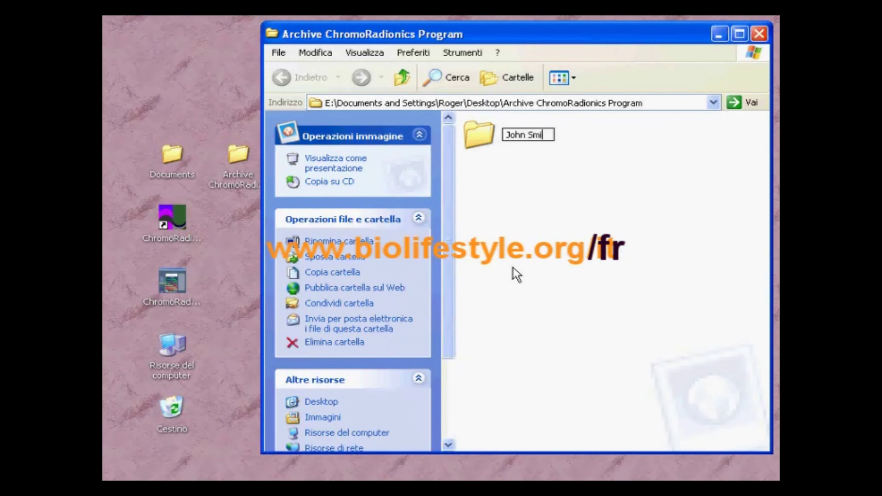
type("th")
key("Return")
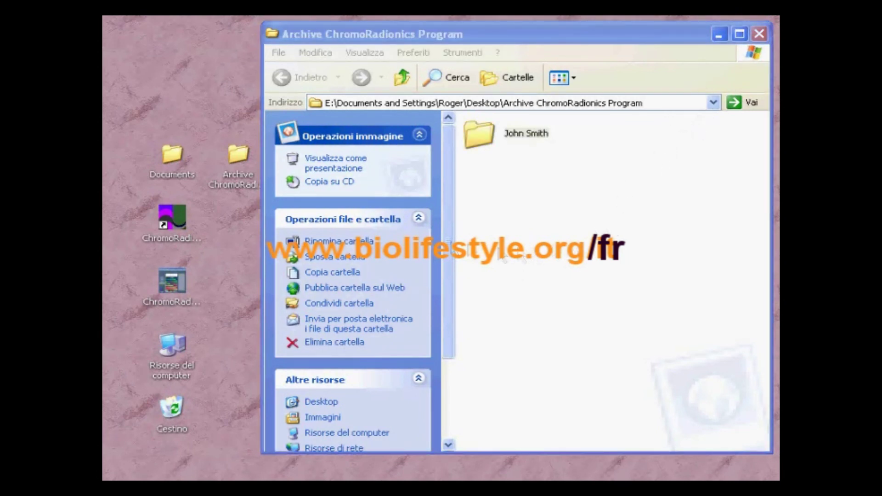
double_click(173, 157)
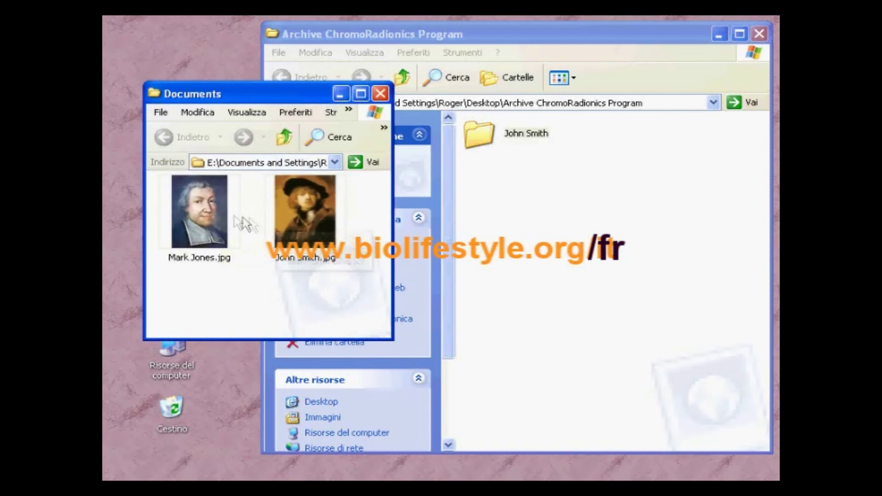
Step: Move the first patient's JPG portrait from Documents into their folder and close Documents
left_click(292, 225)
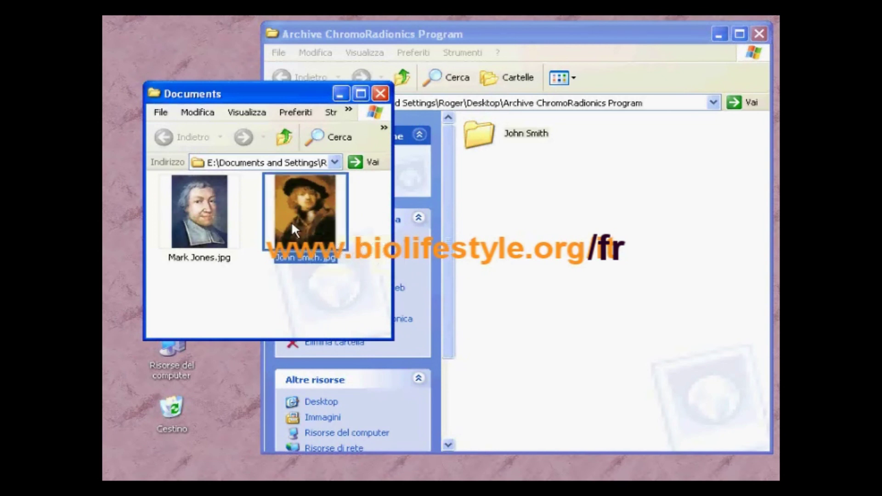
left_click_drag(293, 227, 484, 147)
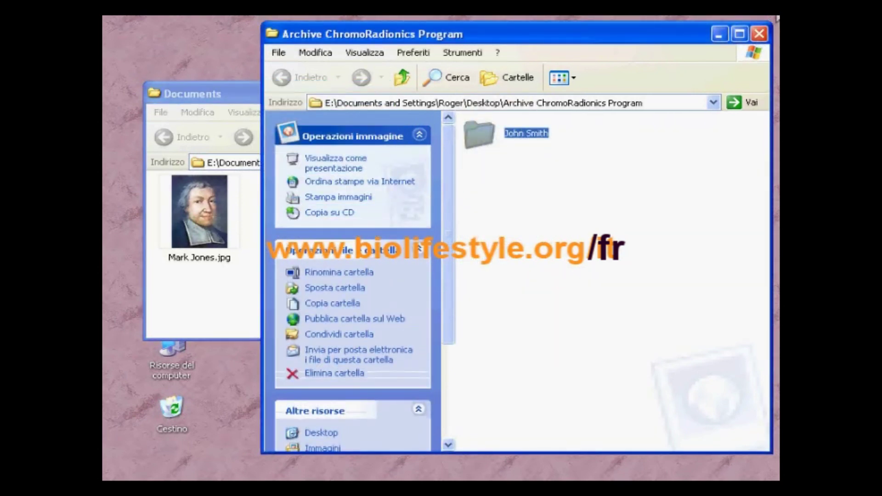
left_click(232, 99)
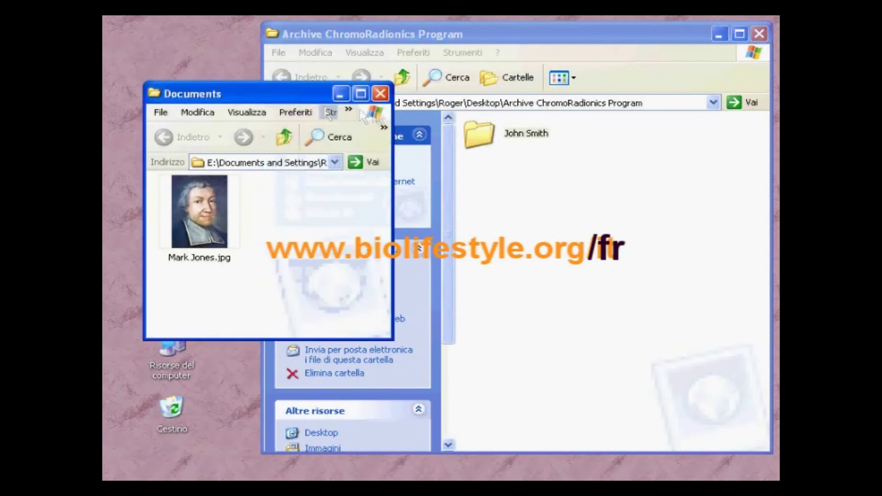
left_click(380, 92)
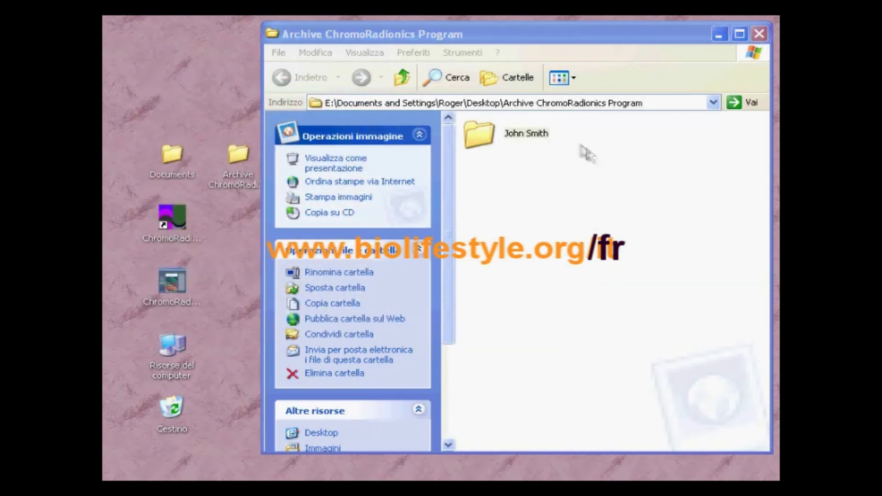
Step: Open the first patient's folder and create a FILES.RAD subfolder inside it
double_click(485, 140)
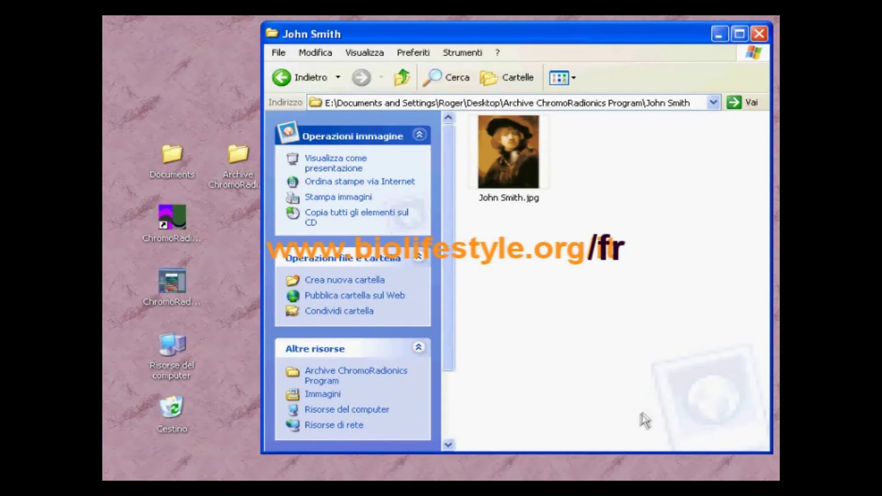
right_click(534, 260)
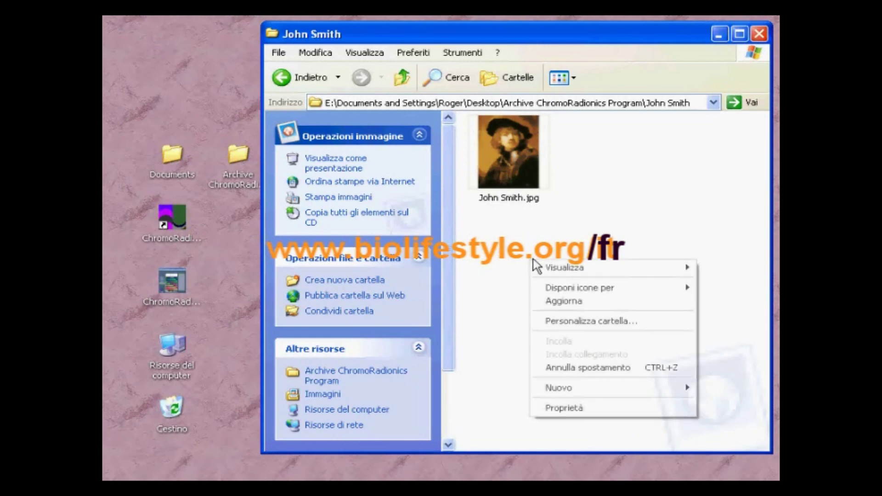
mouse_move(566, 389)
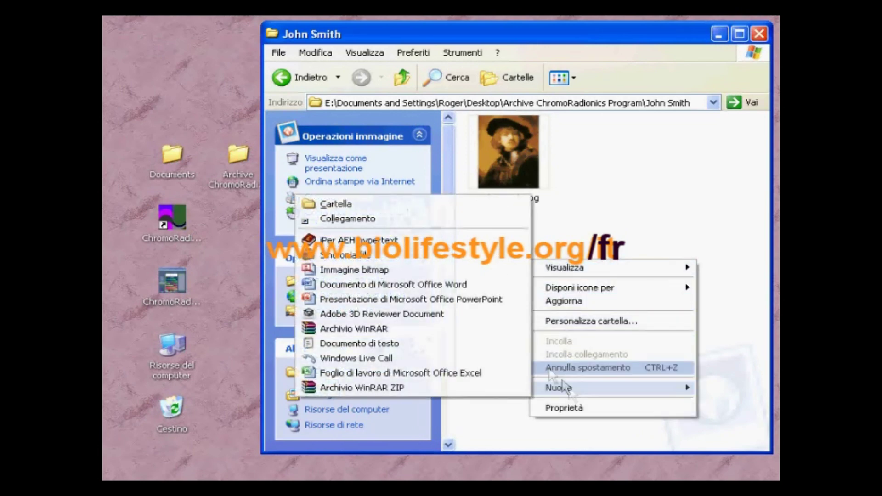
left_click(437, 207)
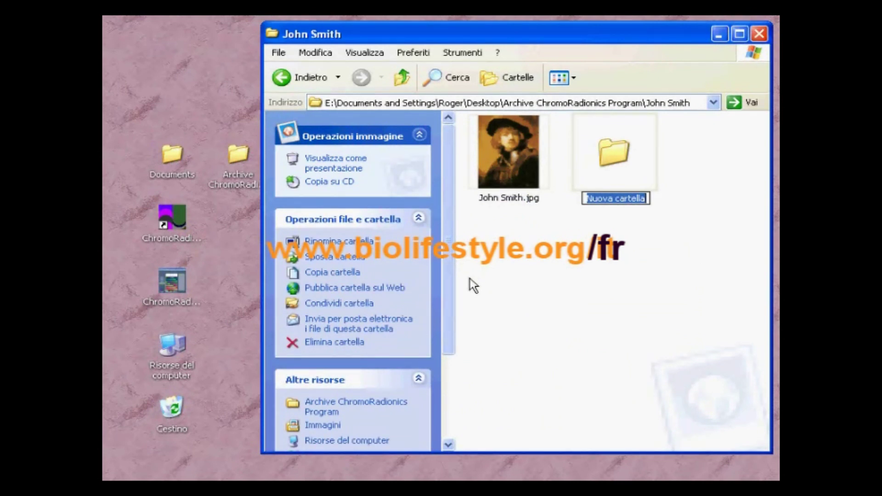
type("FI")
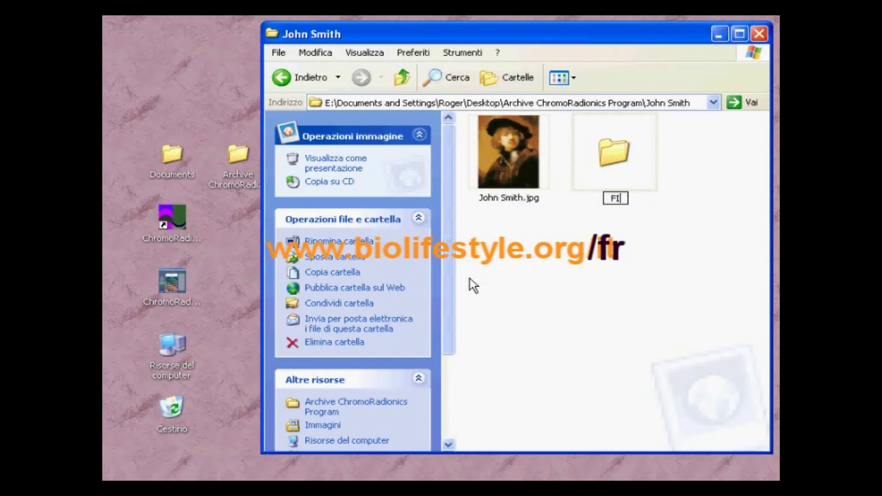
type("LES.RAD")
key("Return")
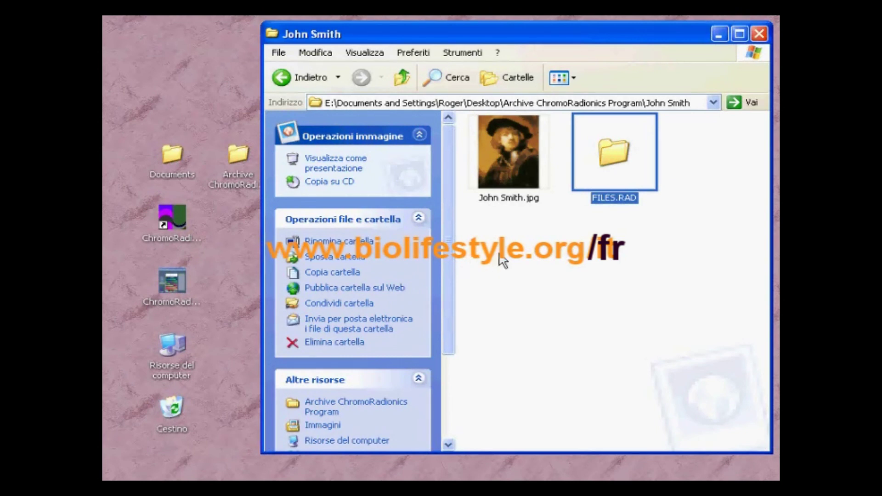
left_click(535, 271)
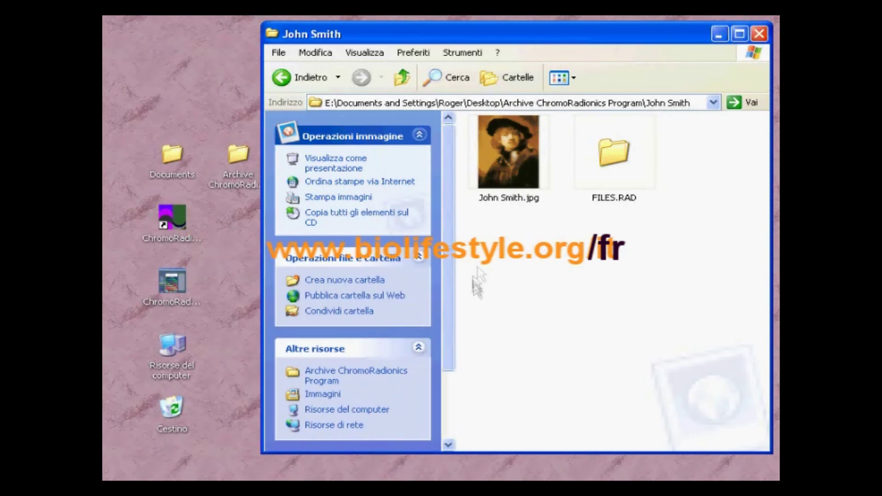
Step: Add a FILES.SHD subfolder to the first patient's folder, then return to the archive folder
right_click(502, 265)
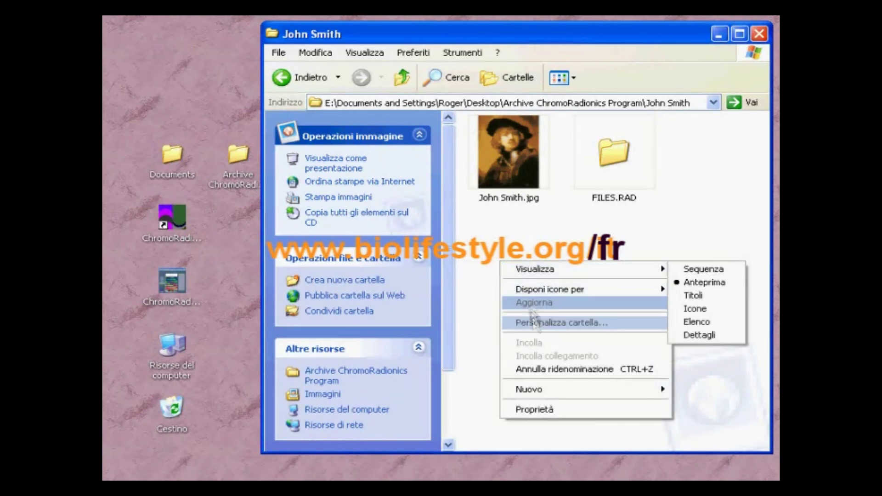
mouse_move(538, 394)
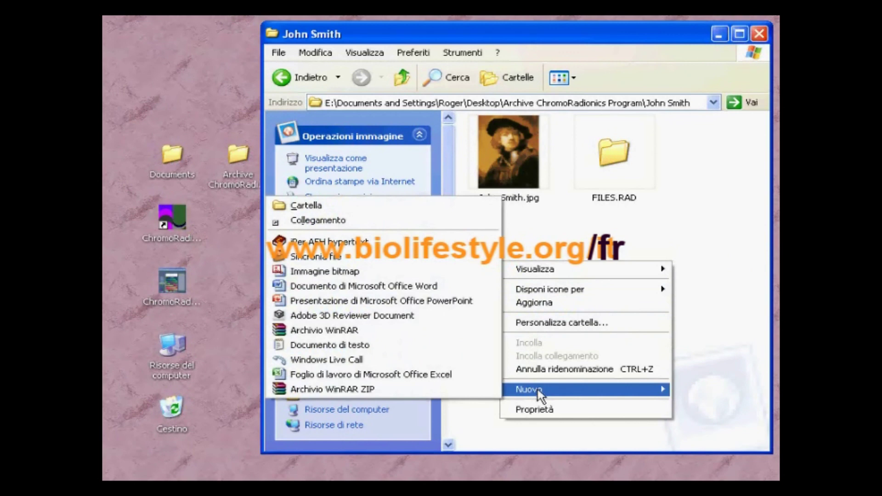
left_click(385, 208)
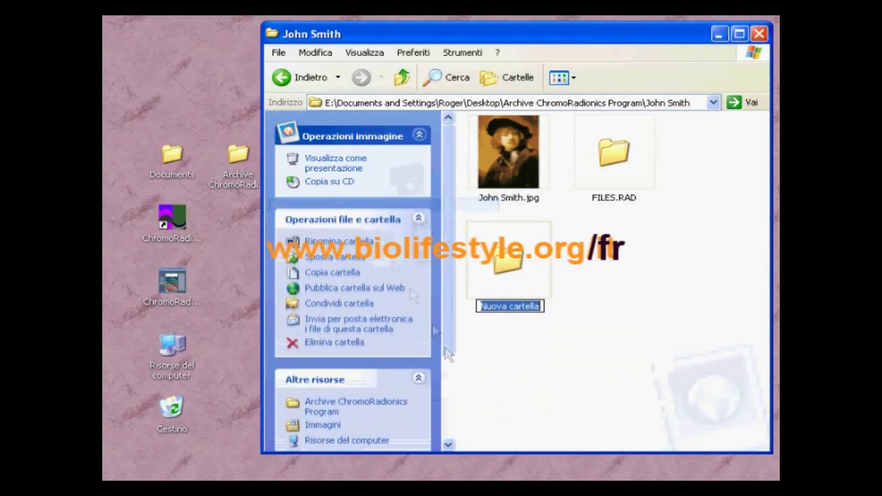
type("FILE")
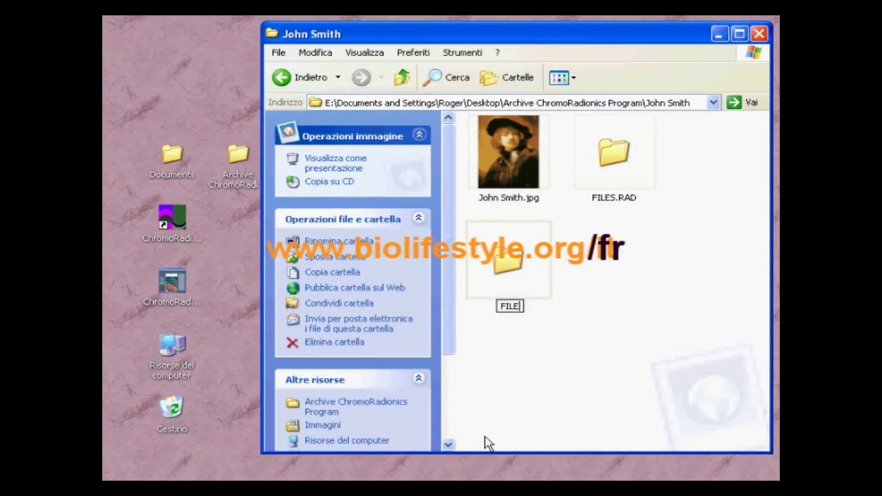
type("S.S")
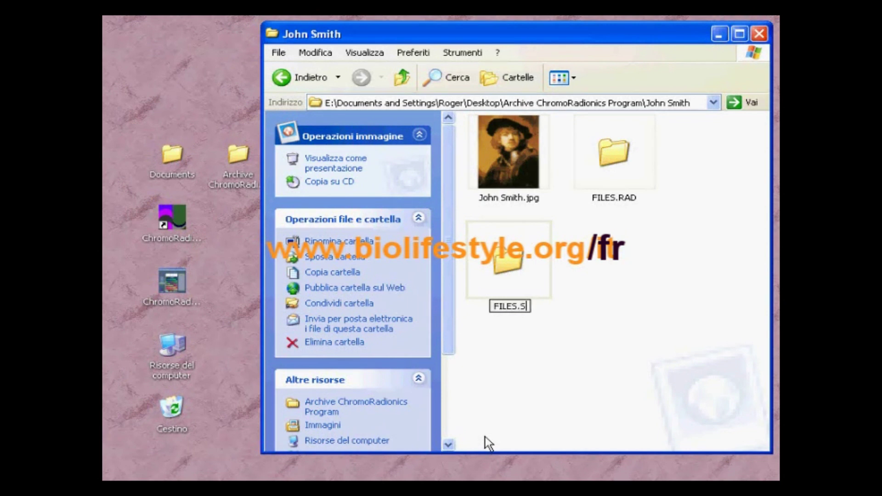
type("HD")
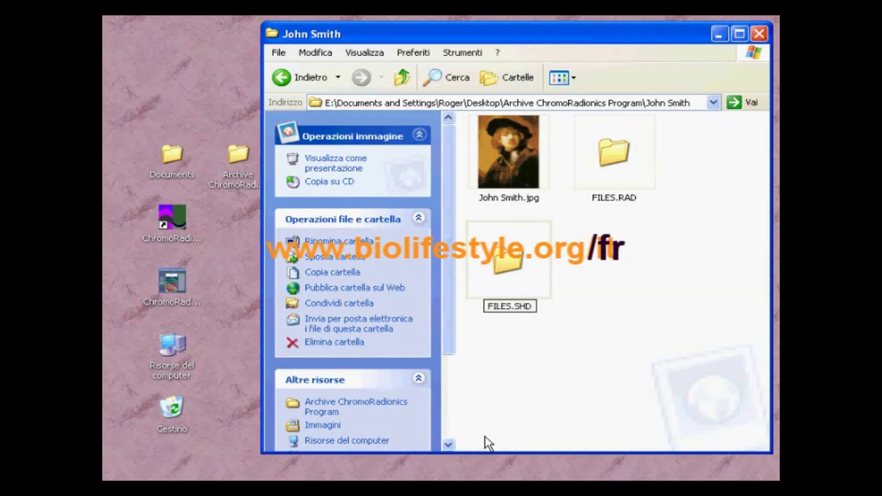
key("Return")
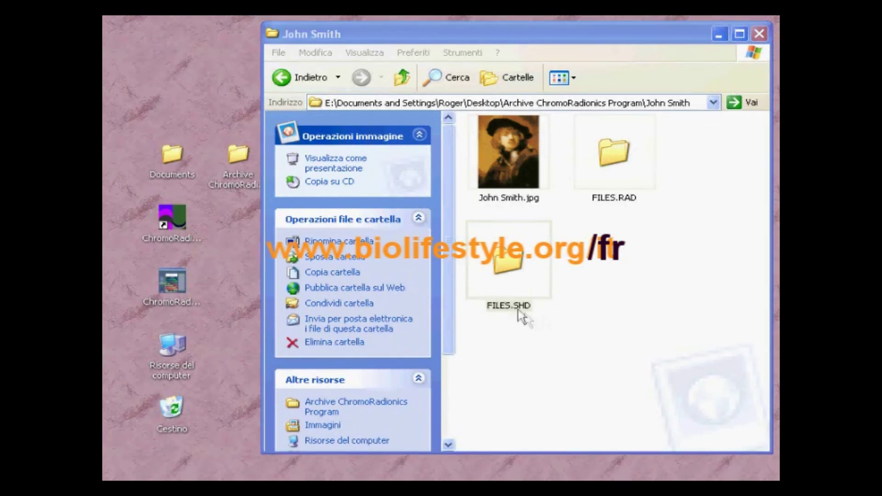
left_click(277, 82)
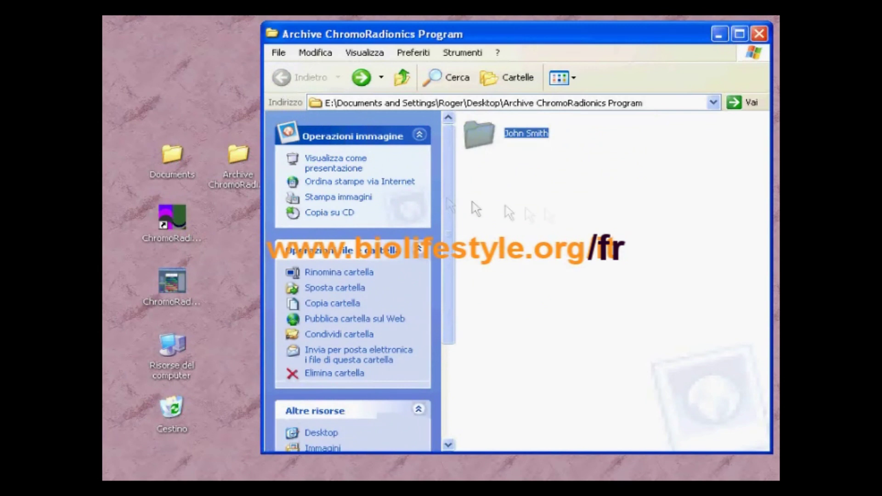
left_click(601, 192)
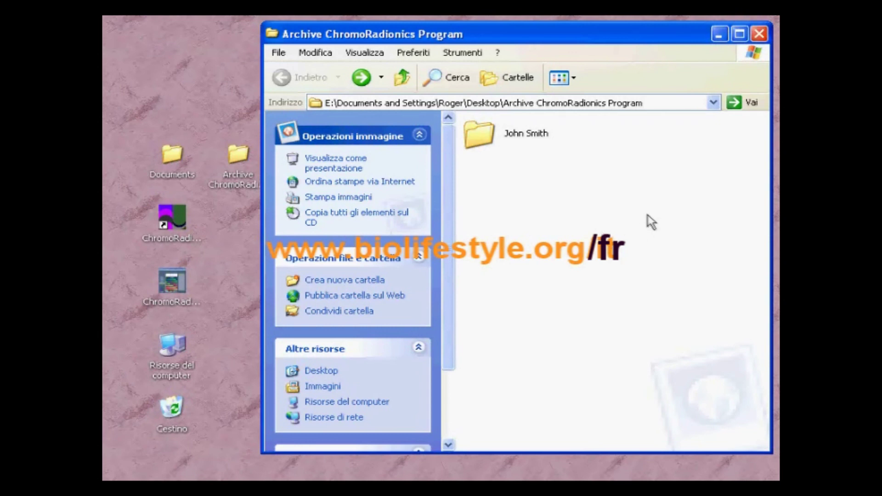
Step: Create a new folder named with the second patient's full name in the archive folder
right_click(511, 198)
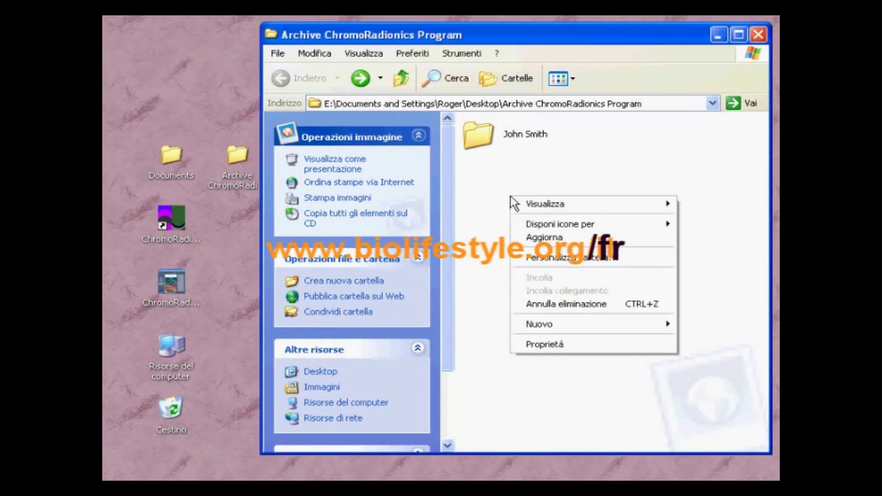
mouse_move(548, 327)
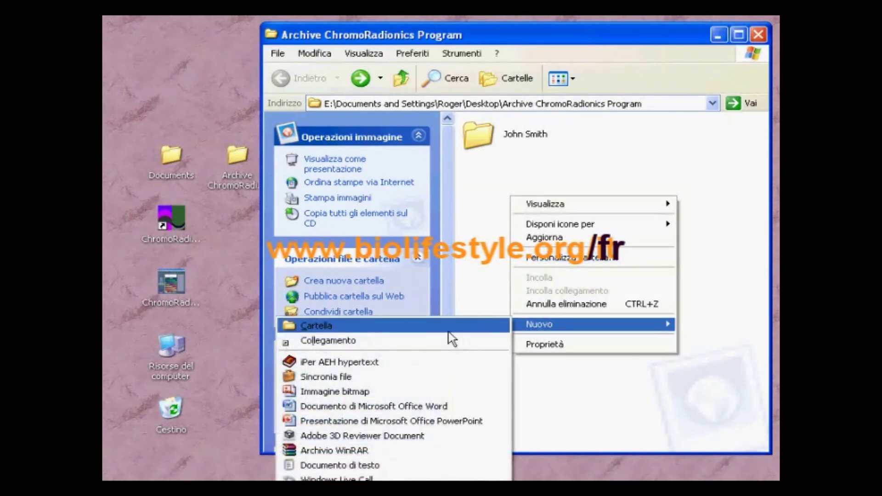
left_click(449, 330)
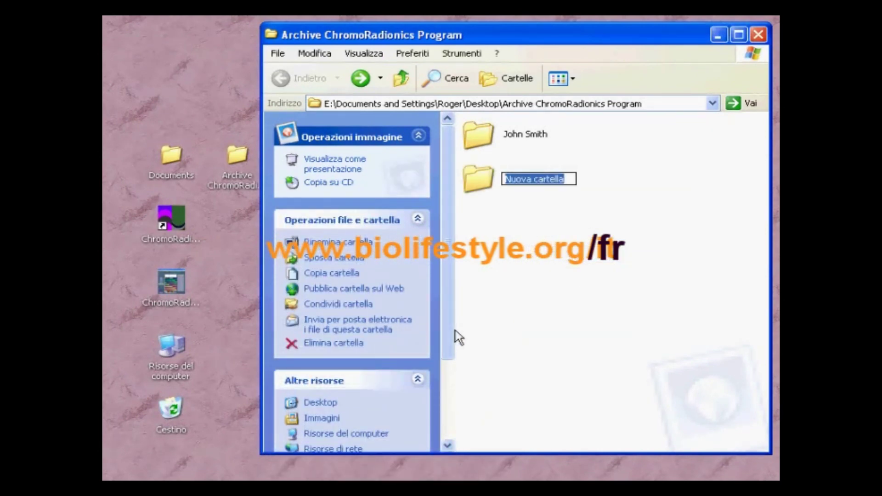
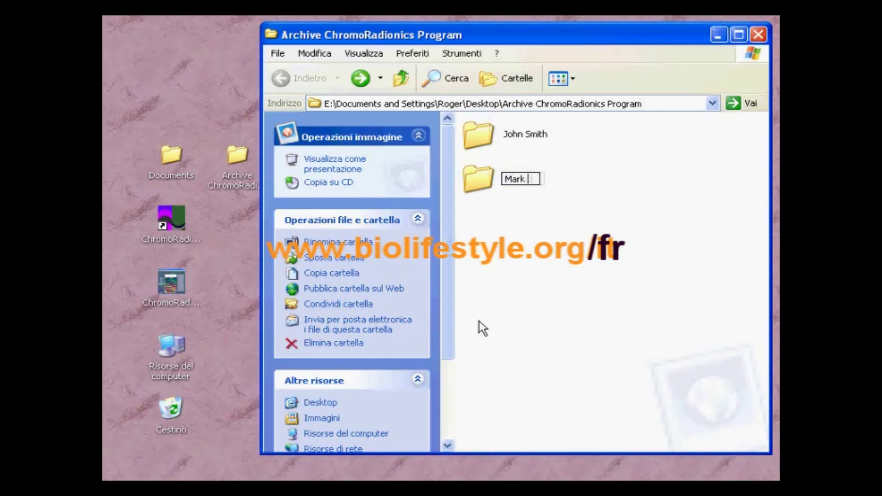
key("Return")
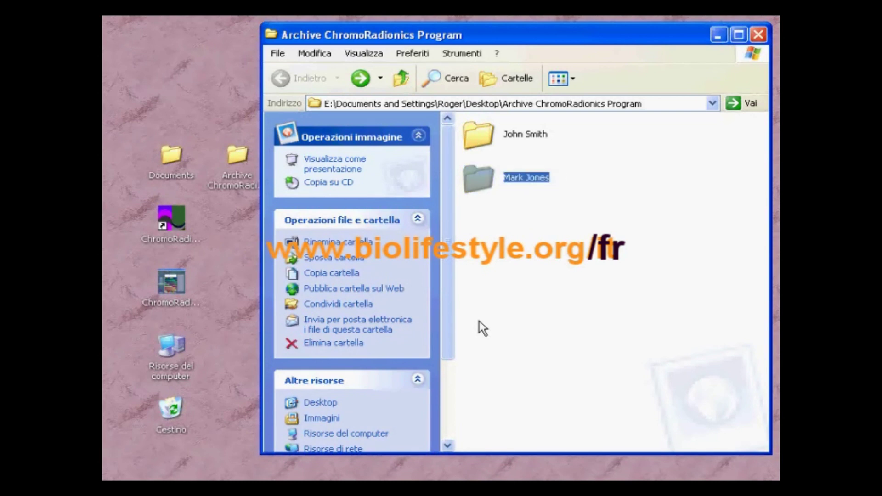
left_click(699, 122)
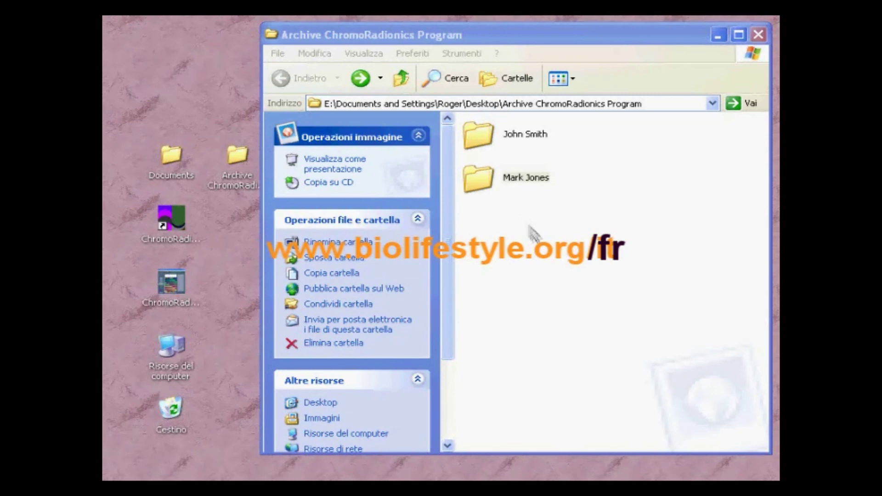
Step: Open the second patient's folder and create a FILES.RAD subfolder inside it
double_click(476, 180)
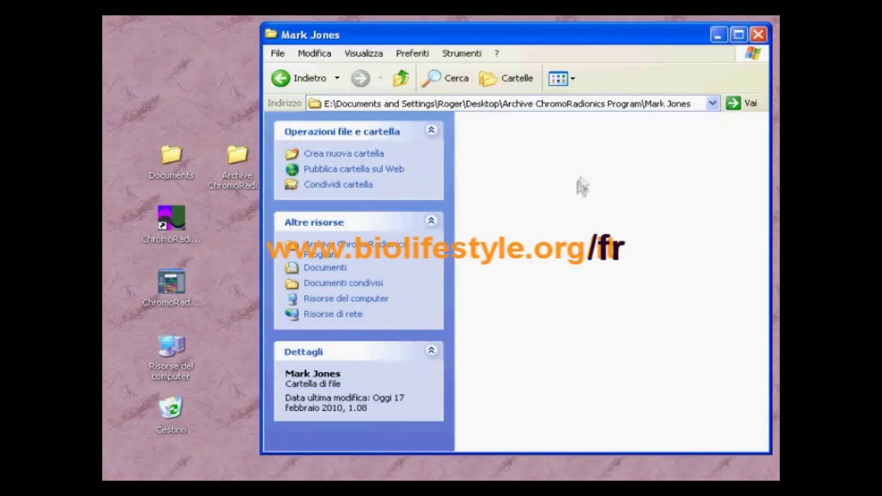
right_click(491, 152)
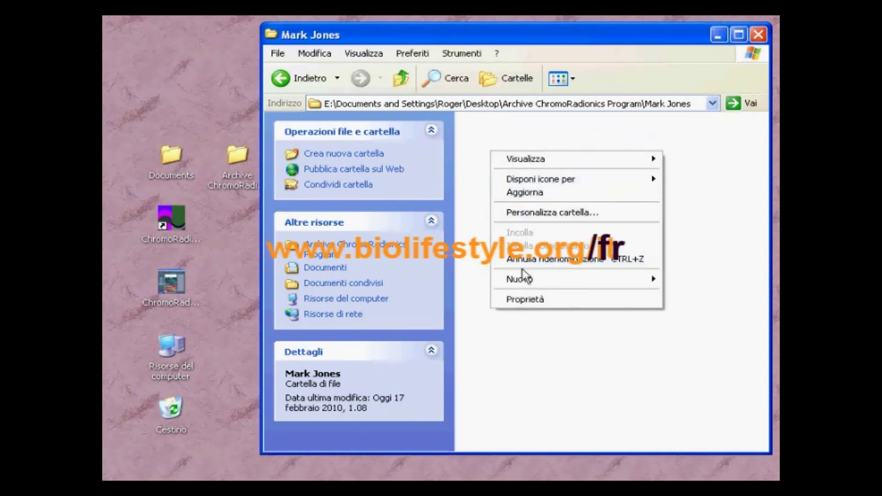
mouse_move(520, 280)
left_click(438, 282)
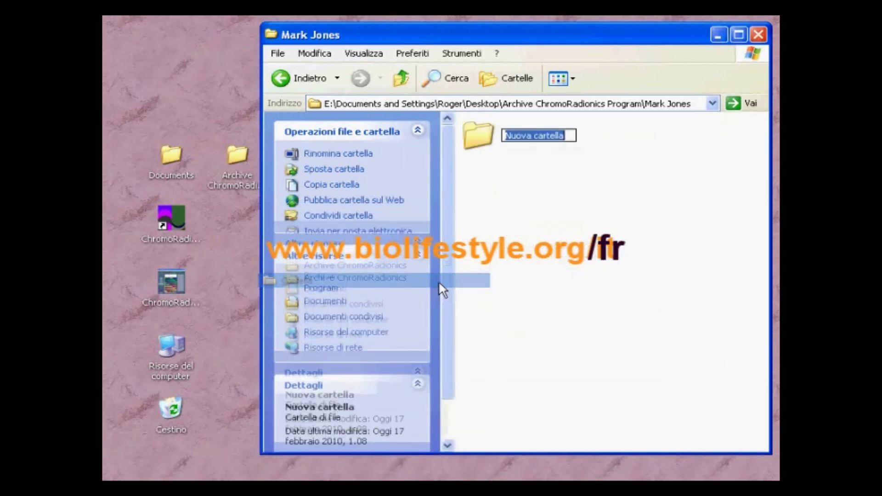
type("files")
key("BackSpace")
key("BackSpace")
key("BackSpace")
key("BackSpace")
type("FILES.RAD")
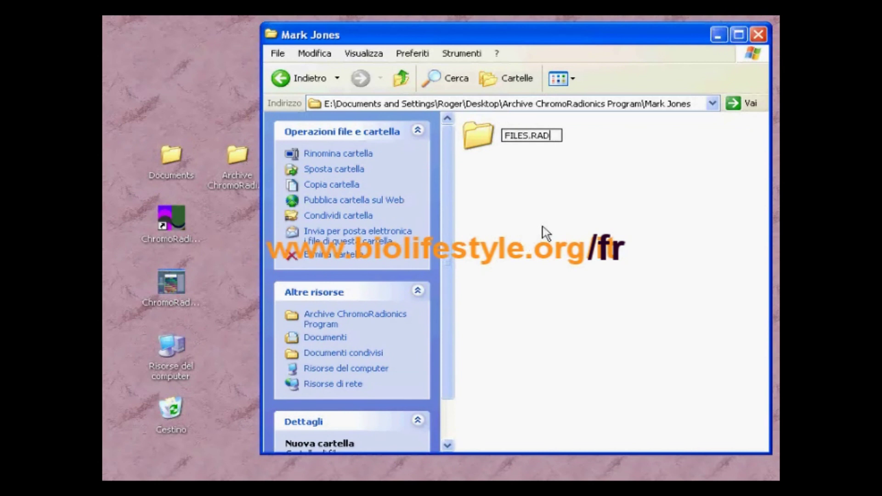
key("Return")
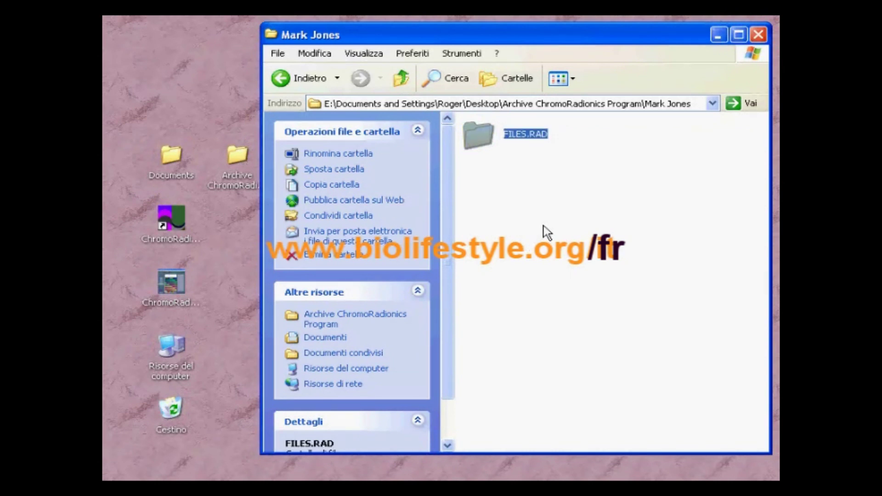
left_click(535, 227)
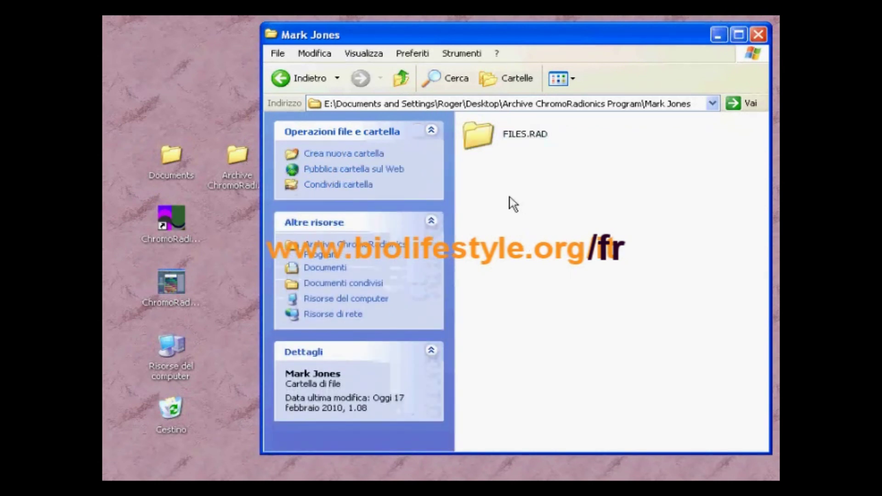
Step: Add a FILES.SHD subfolder alongside FILES.RAD in the second patient's folder
right_click(510, 197)
mouse_move(554, 327)
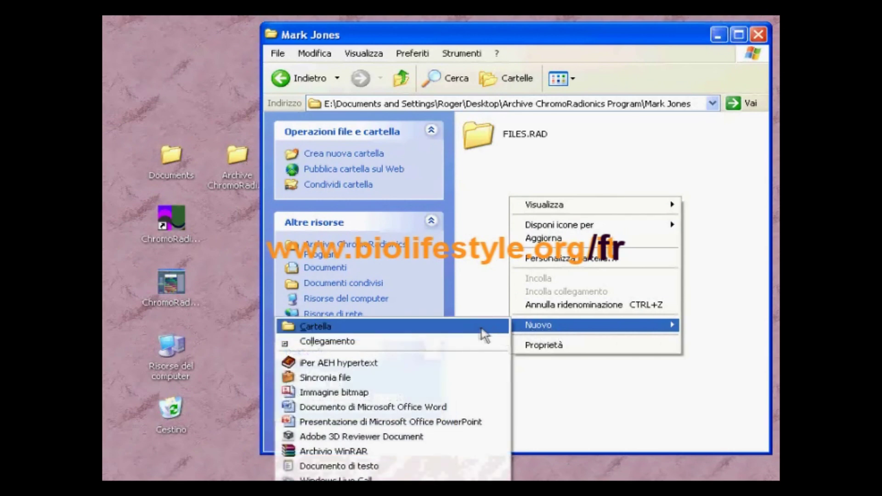
left_click(476, 327)
type("FILE")
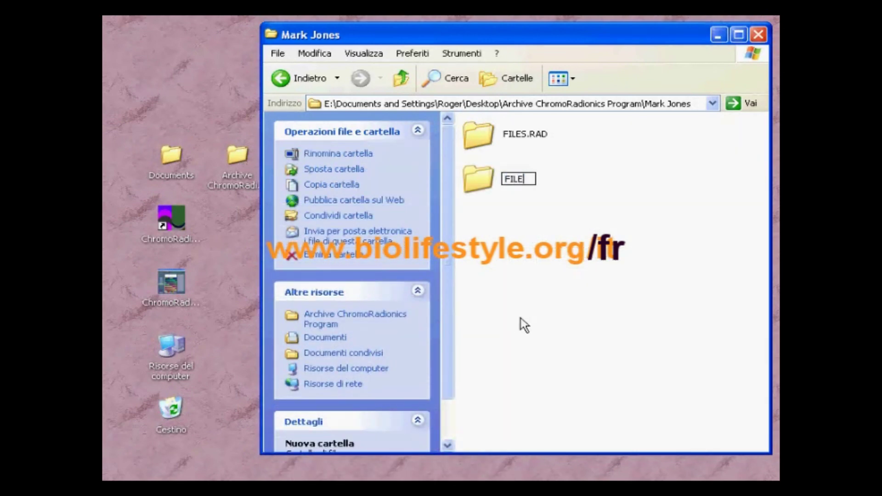
type("S.SHD")
key("Return")
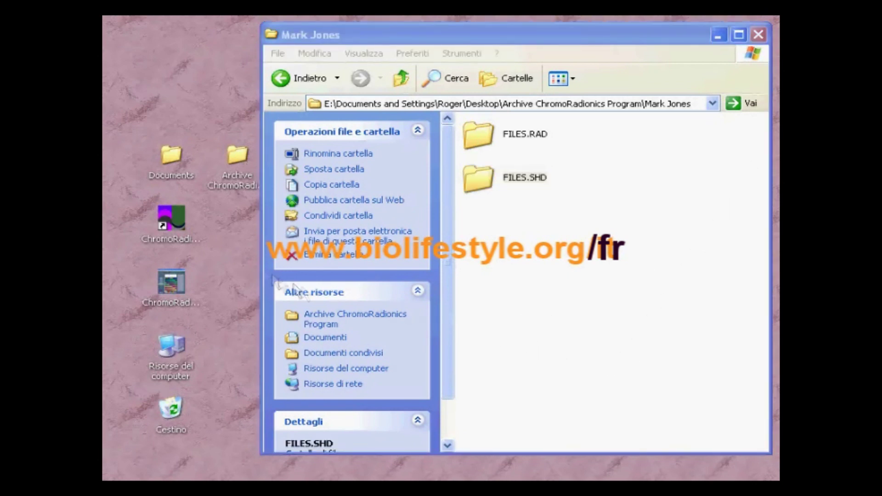
Step: Move the second patient's JPEG photo from Documents into their folder, then go back to the archive
double_click(170, 155)
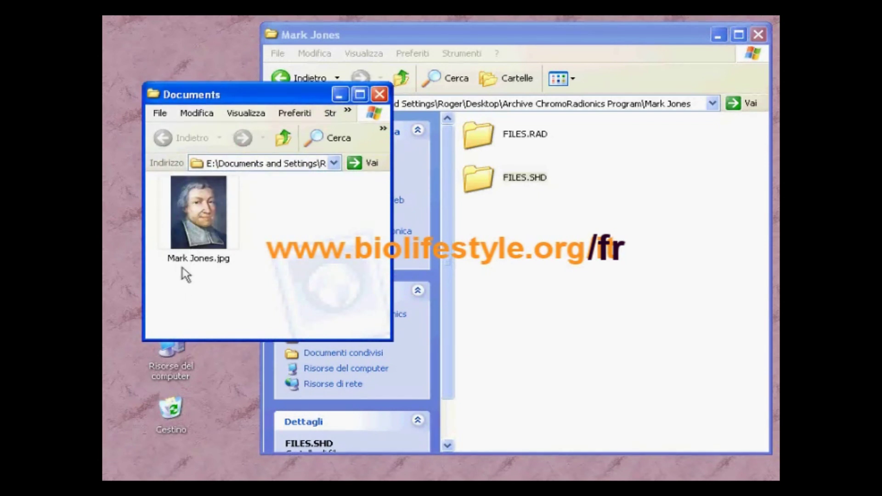
left_click(194, 219)
left_click_drag(194, 219, 614, 234)
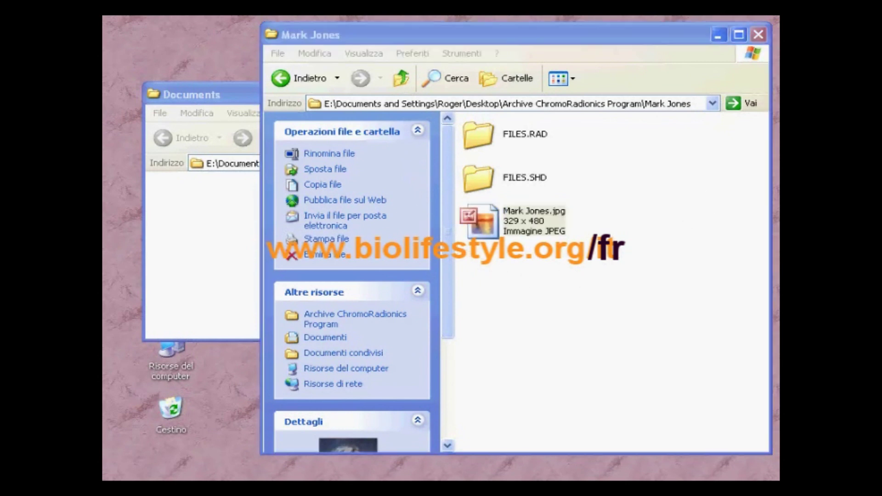
left_click(281, 78)
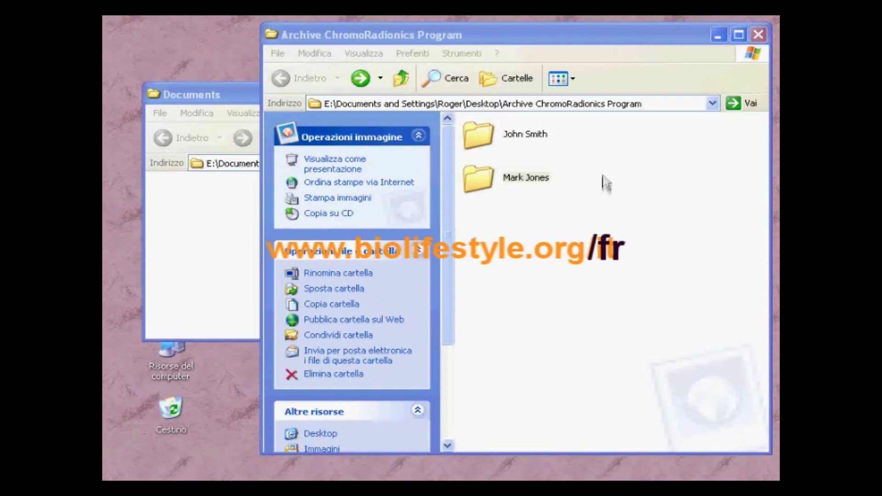
Step: Create a folder named FILES.SHD in the Archive ChromoRadionics Program folder
right_click(564, 239)
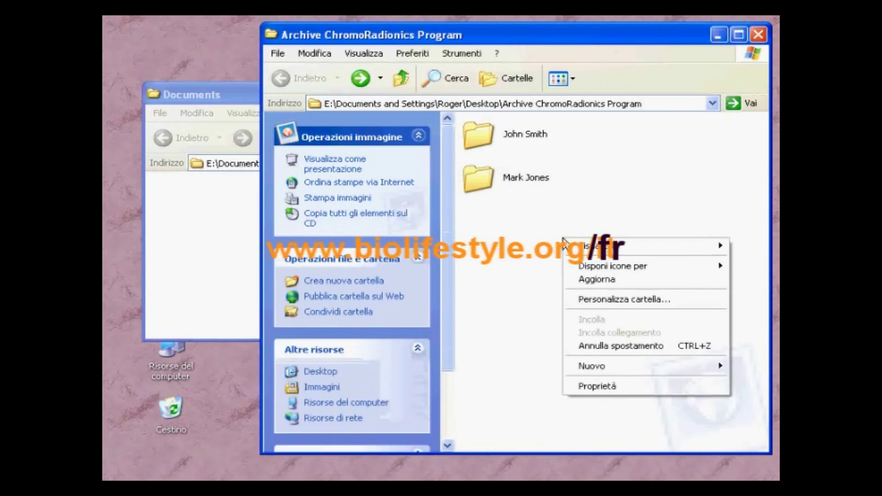
mouse_move(591, 367)
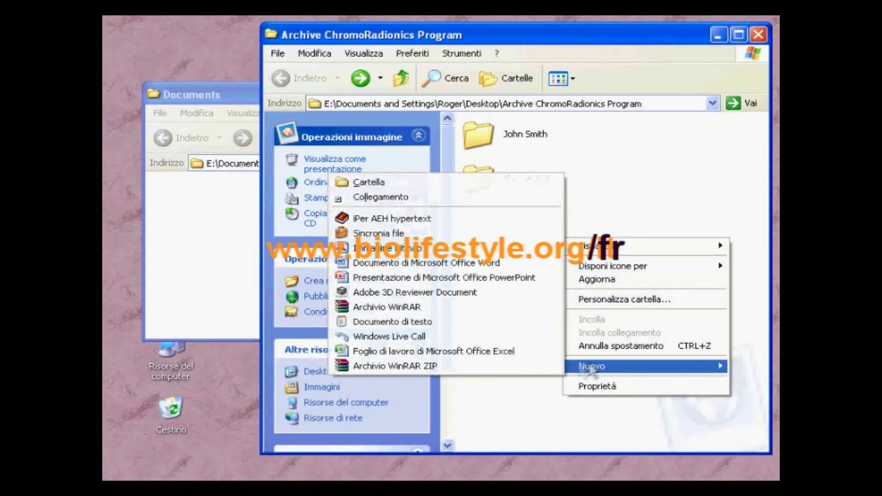
left_click(448, 182)
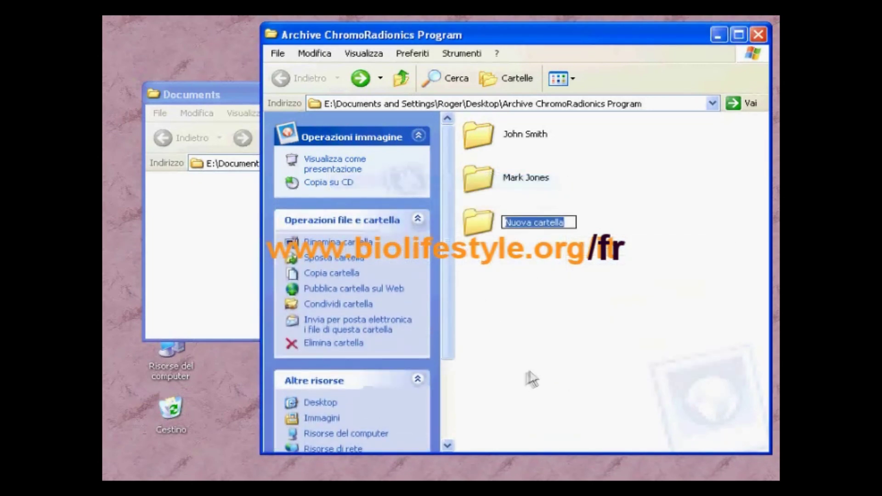
type("FILES")
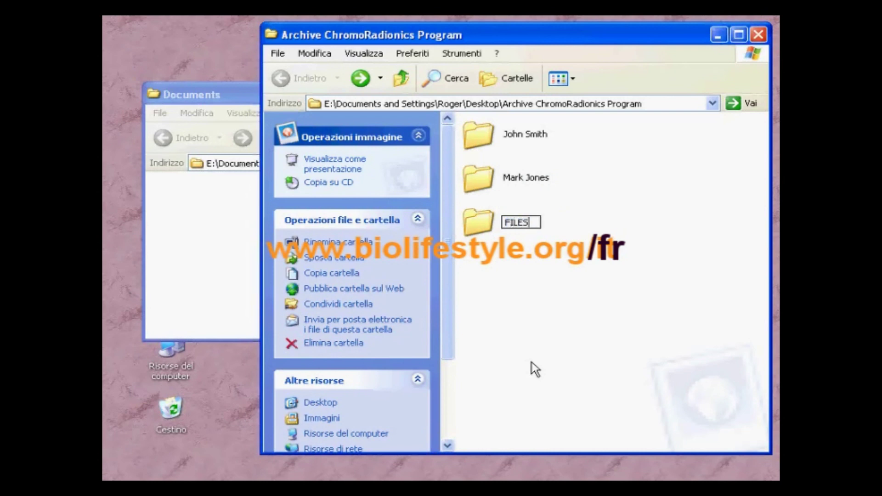
type(".SHD")
key("Return")
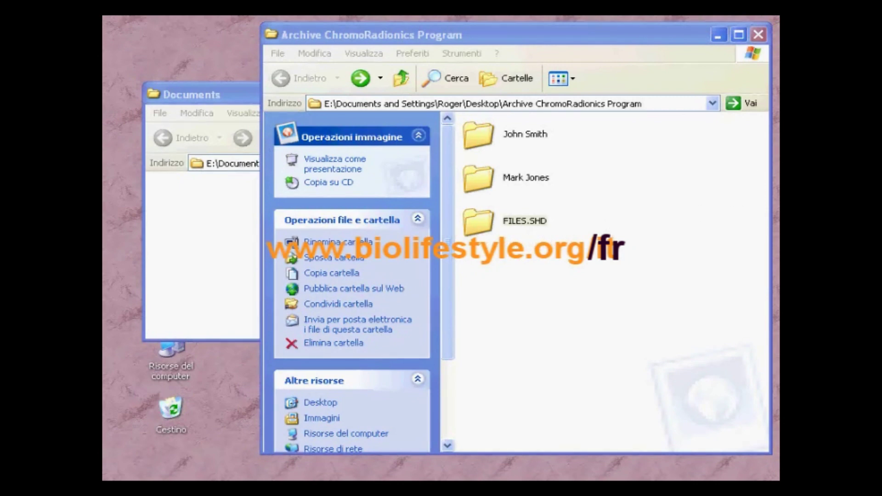
Step: Close both Explorer windows and launch Chromo Radionics Software from the desktop shortcut
left_click(758, 37)
left_click(379, 94)
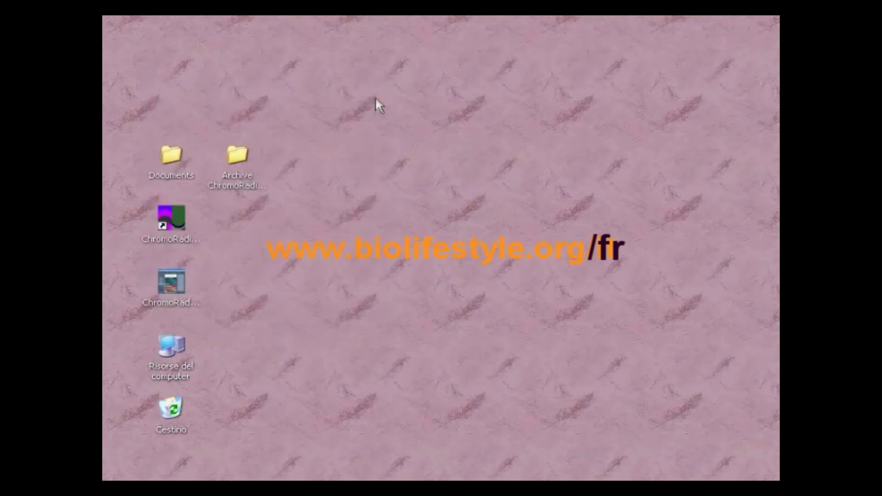
double_click(171, 220)
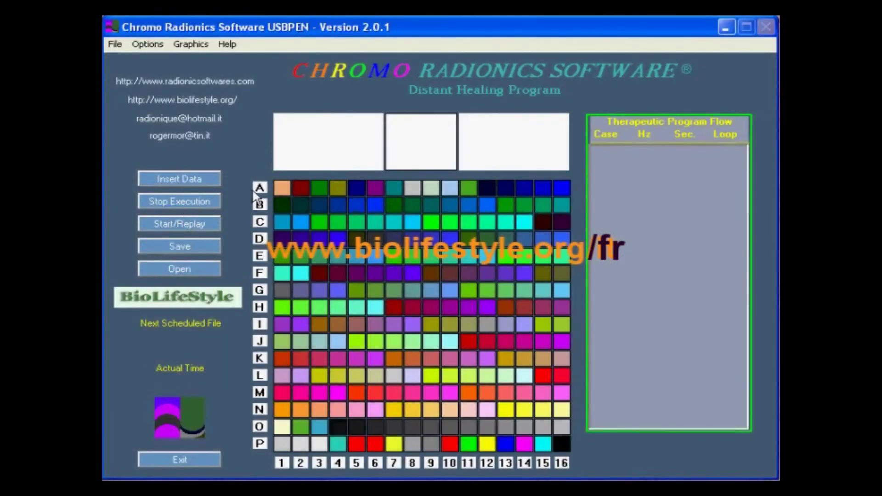